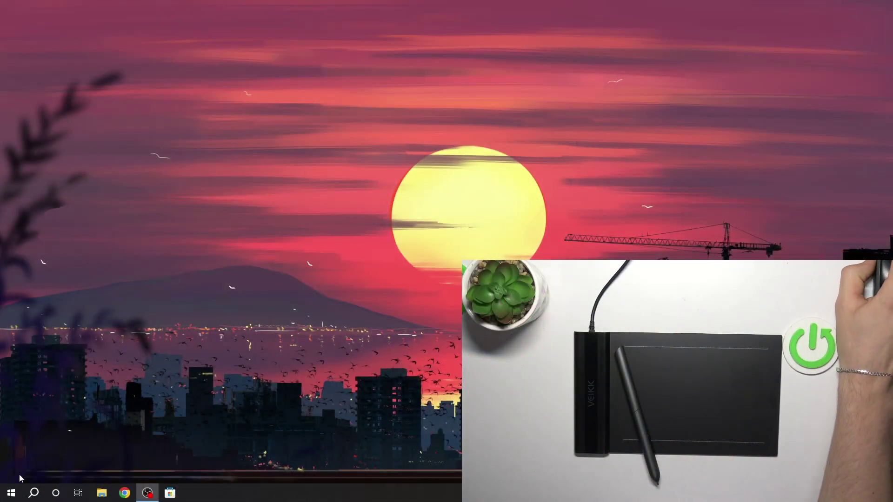
- Launch the VEIKK Tablet driver from Start and move its window higher on screen
{"action": "left_click", "coordinate": [10, 489]}
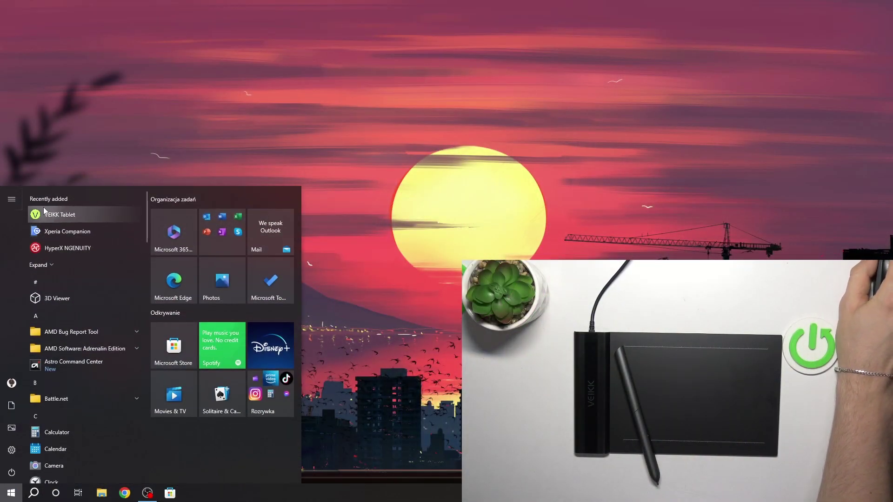
{"action": "left_click", "coordinate": [45, 213]}
{"action": "left_click_drag", "start_coordinate": [378, 123], "coordinate": [255, 78]}
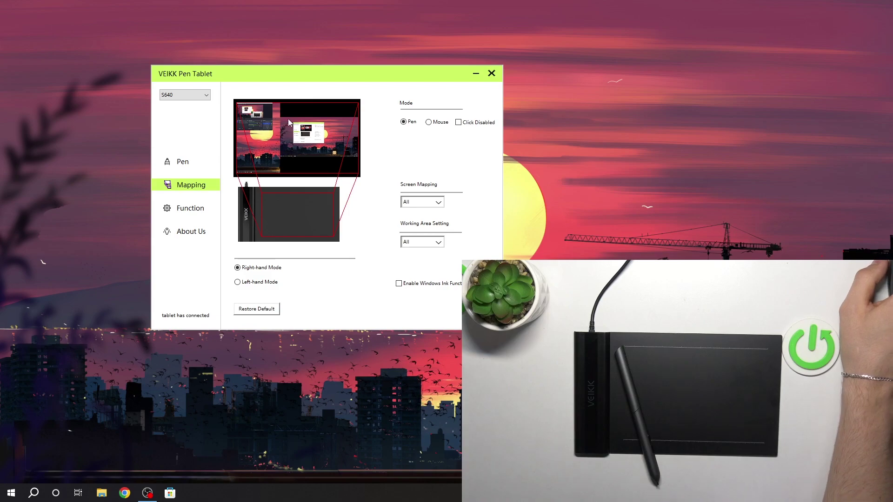
- Browse the Pen, Mapping and Function pages, ending on the empty shortcut-key page
{"action": "left_click", "coordinate": [185, 162]}
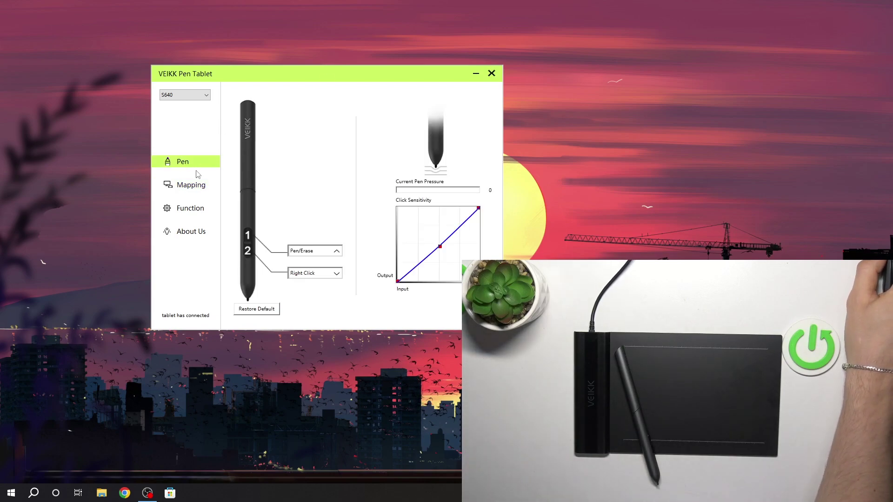
{"action": "left_click", "coordinate": [205, 184]}
{"action": "left_click", "coordinate": [205, 214]}
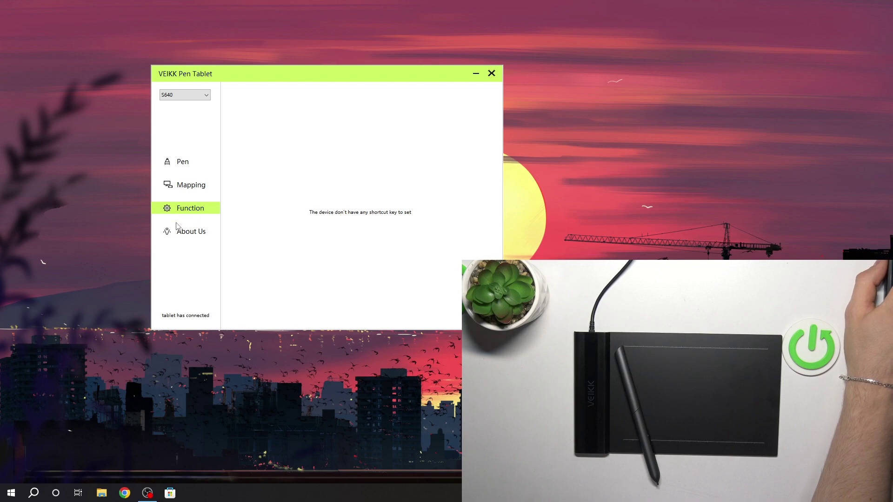
- Go back to the Mapping page showing pen mode, full-screen mapping and right-hand mode
{"action": "left_click", "coordinate": [202, 188]}
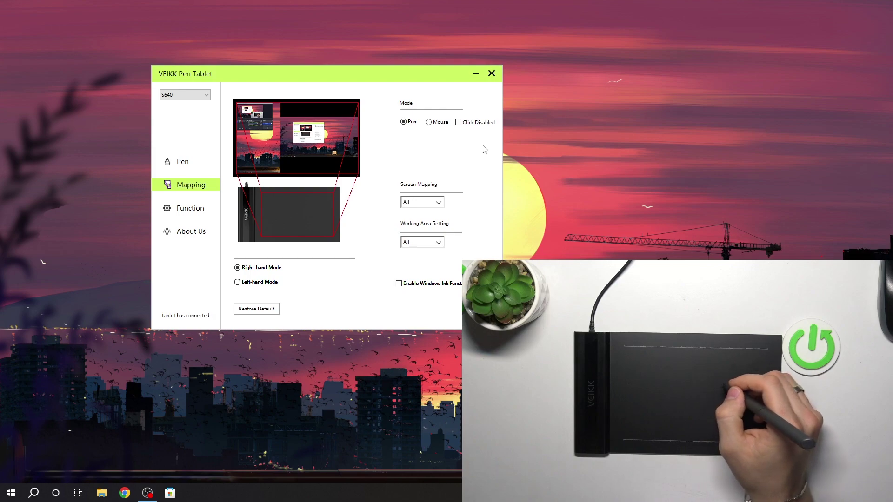
- Set Screen Mapping to Monitor2
{"action": "left_click", "coordinate": [437, 203]}
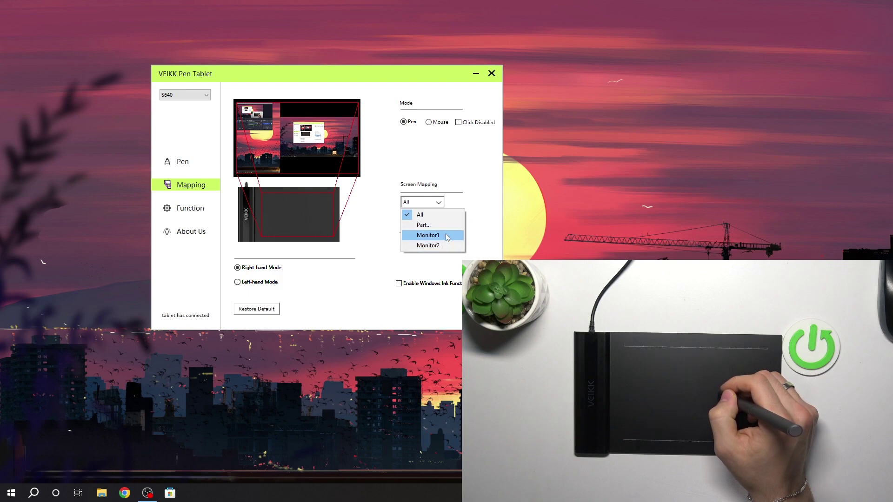
{"action": "left_click", "coordinate": [440, 245]}
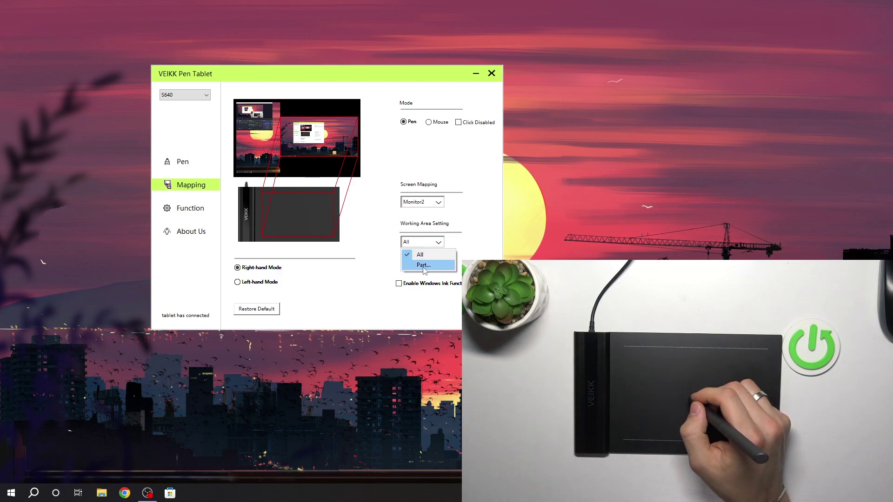
- Define a Part working area by dragging its left edge right, then confirm
{"action": "left_click", "coordinate": [427, 265]}
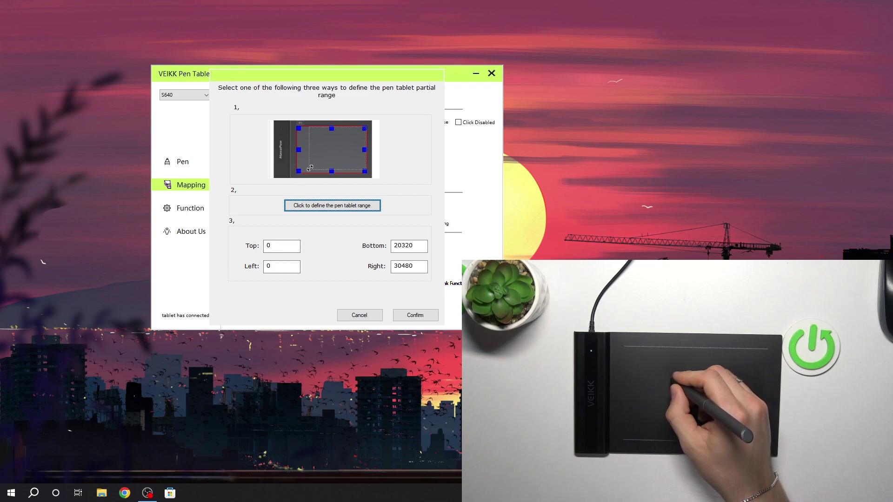
{"action": "left_click_drag", "start_coordinate": [329, 172], "coordinate": [333, 172]}
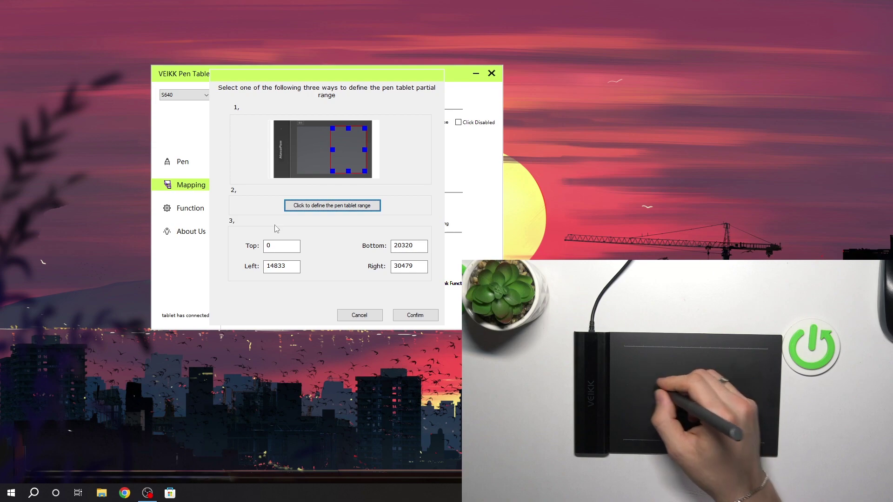
{"action": "left_click", "coordinate": [415, 316]}
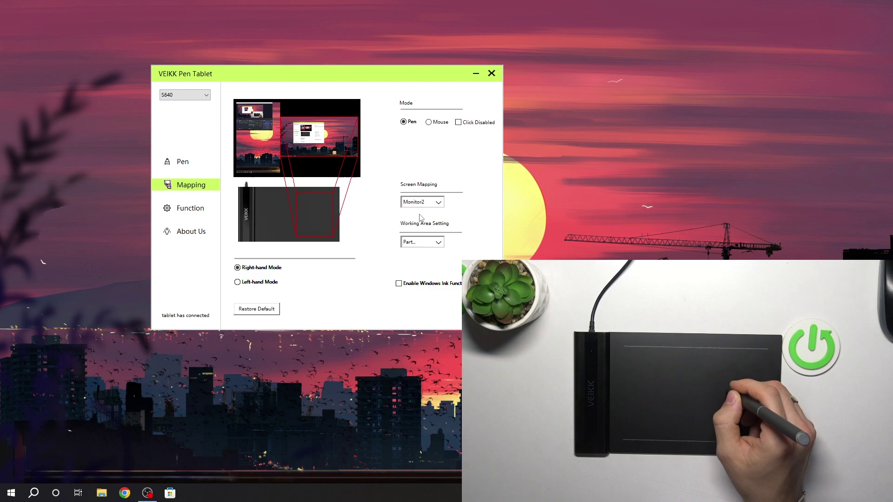
- Set the Working Area Setting back to All, covering the whole tablet
{"action": "left_click", "coordinate": [422, 241]}
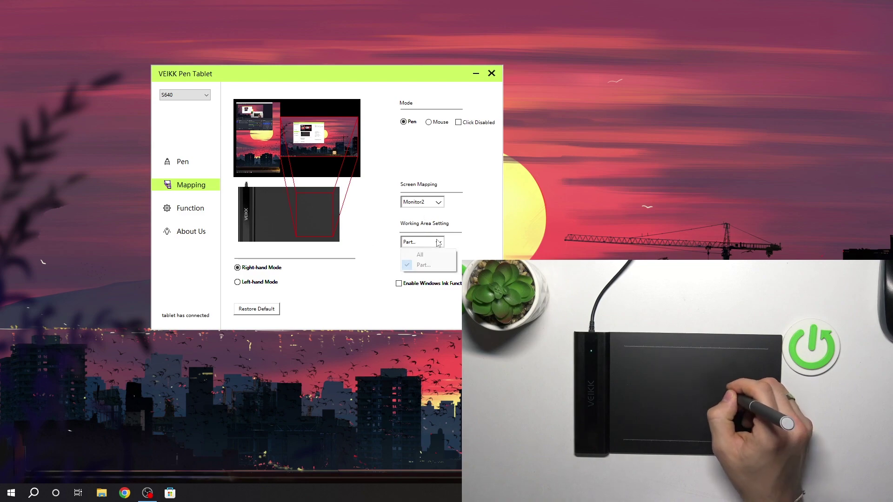
{"action": "left_click", "coordinate": [416, 254]}
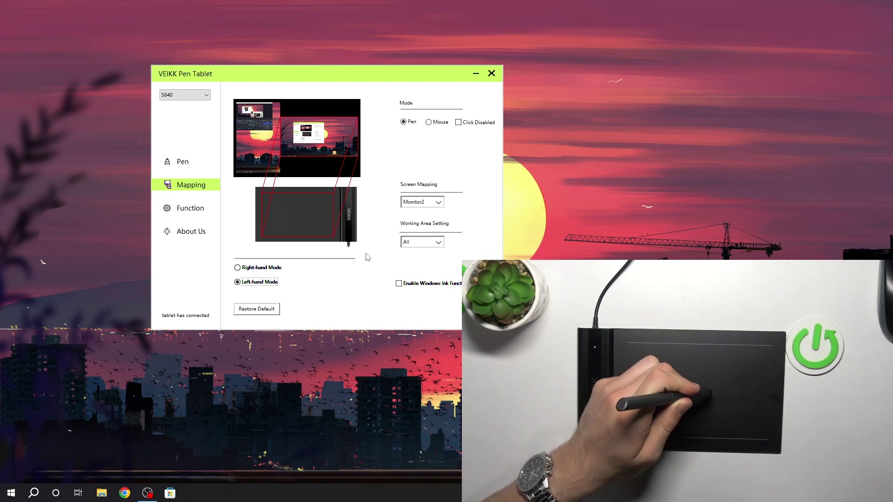
- Try both hand modes, ending with Right-hand Mode selected
{"action": "left_click", "coordinate": [254, 268]}
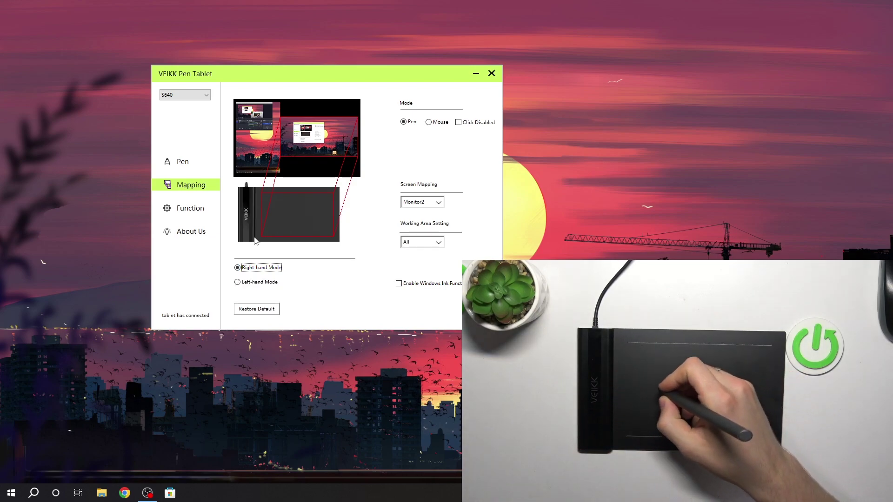
{"action": "left_click", "coordinate": [253, 282]}
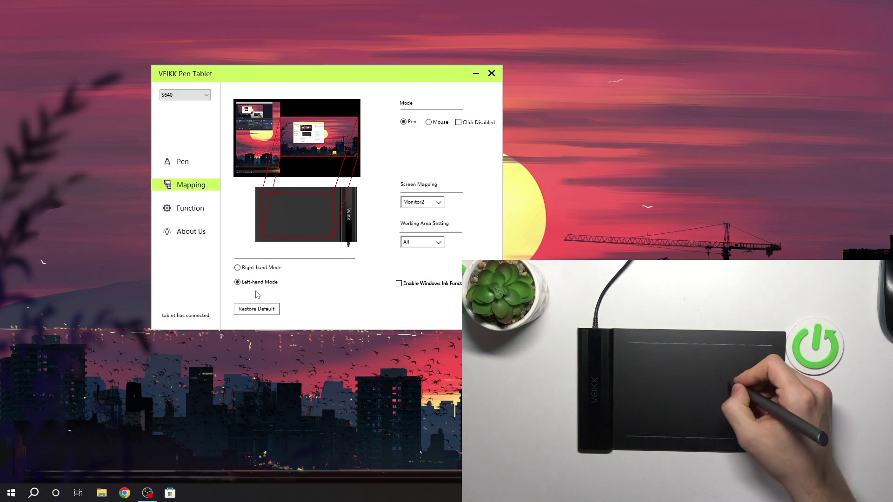
{"action": "left_click", "coordinate": [238, 268]}
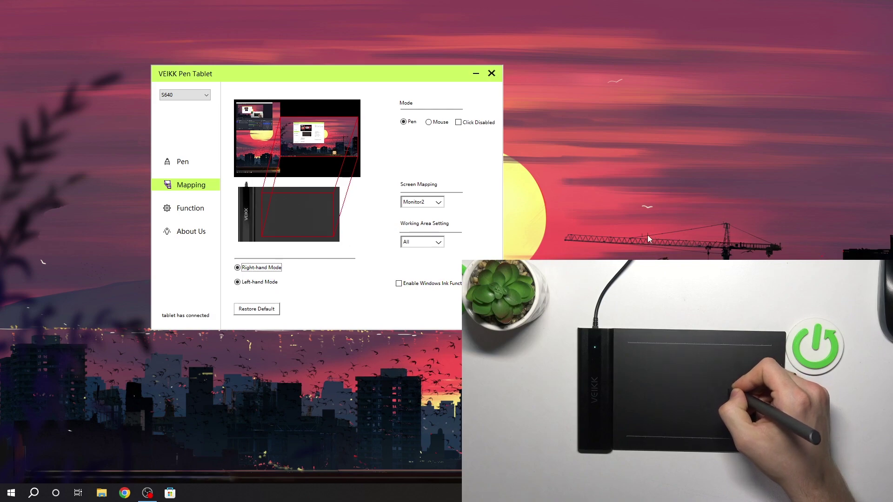